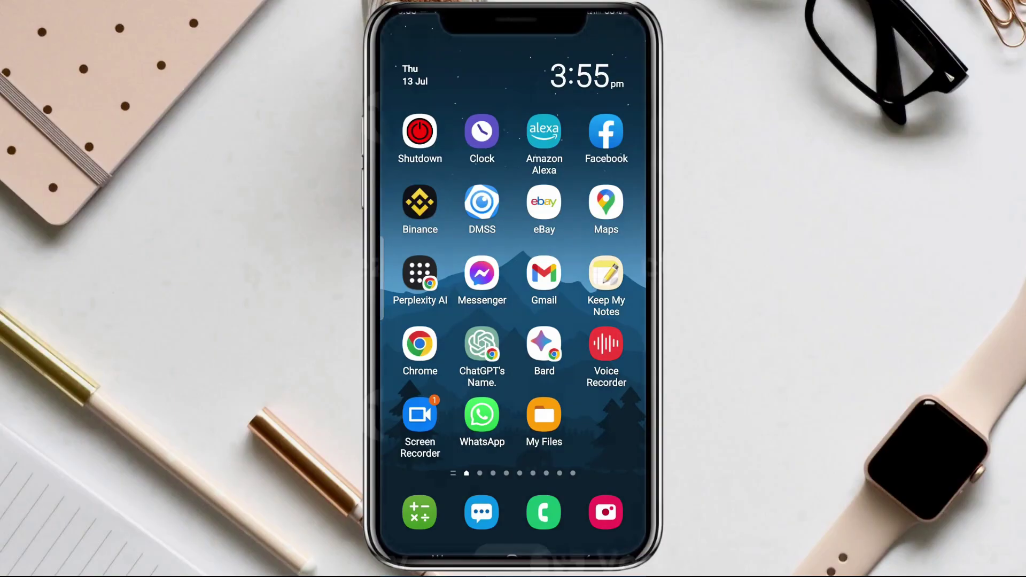
Step: Open the Google Play Store and search for 'ftp'
left_click_drag(587, 300, 427, 299)
left_click(419, 344)
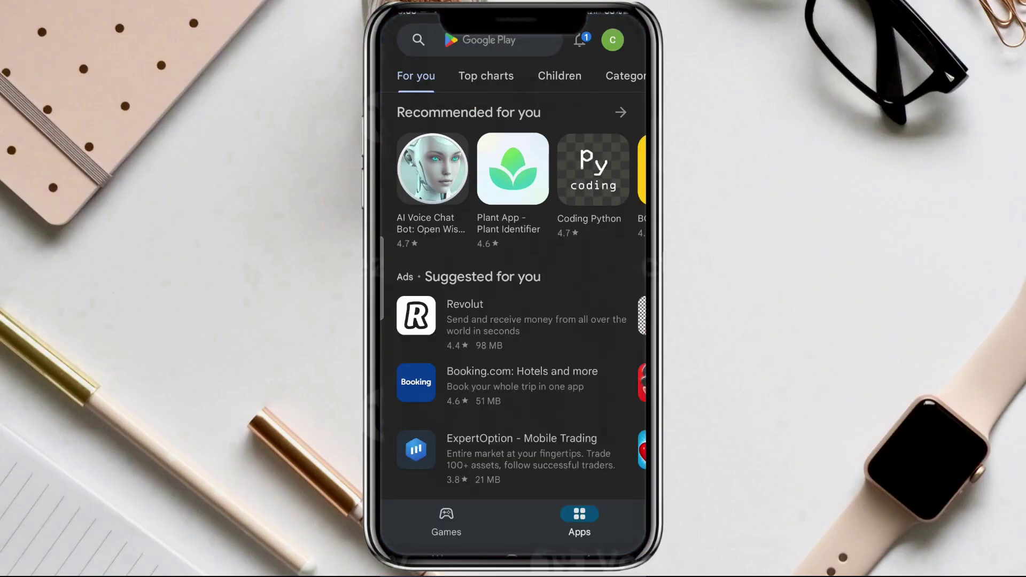
left_click(481, 40)
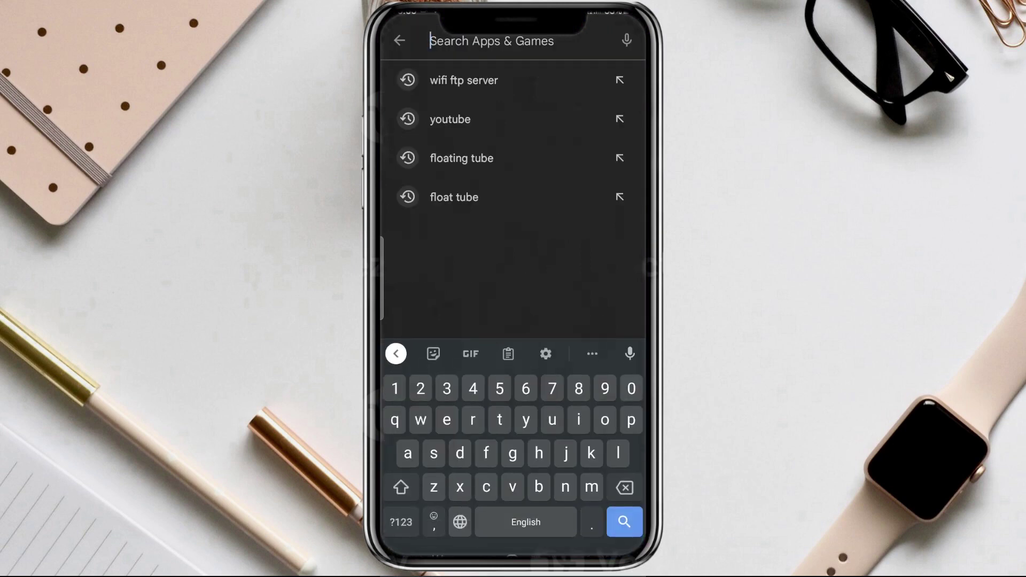
type("ftp")
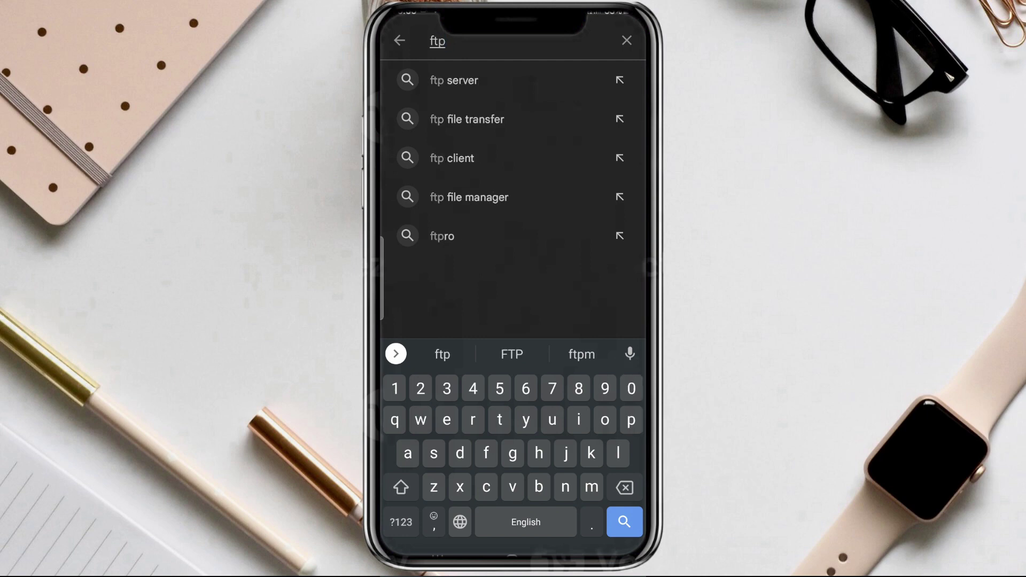
Step: Get WiFi FTP Server from the 'ftp file transfer' results, then return to the Play Store home page
left_click(467, 119)
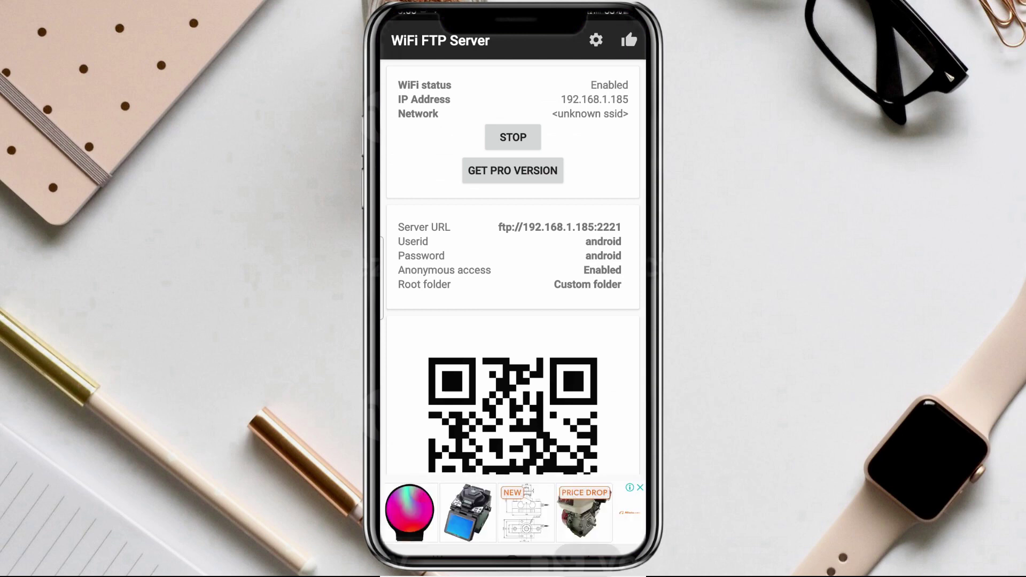
key("Escape")
key("Escape")
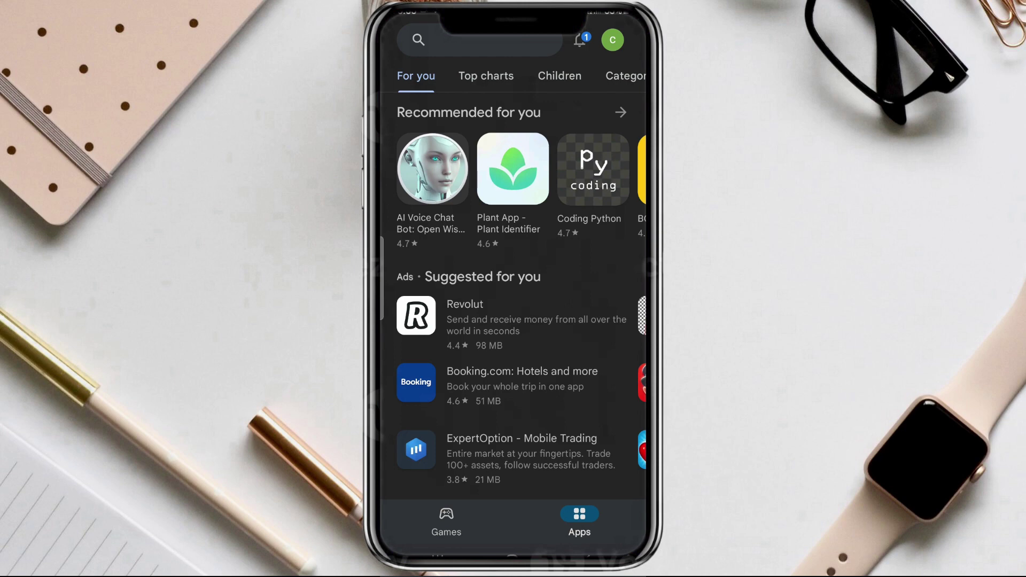
Step: Start WiFi FTP Server at ftp://192.168.1.185:2221 and show This PC in File Explorer
key("super")
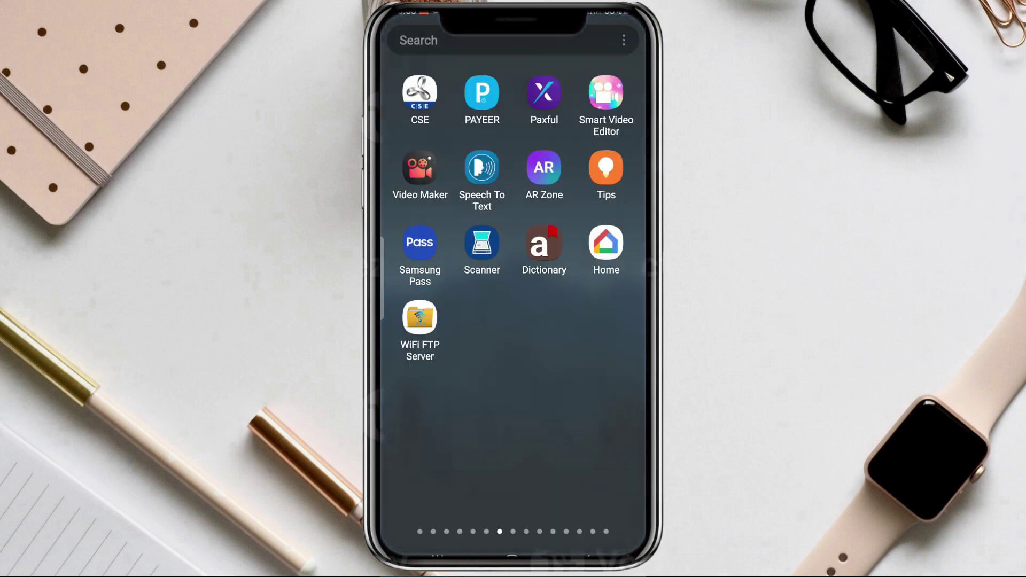
left_click(420, 317)
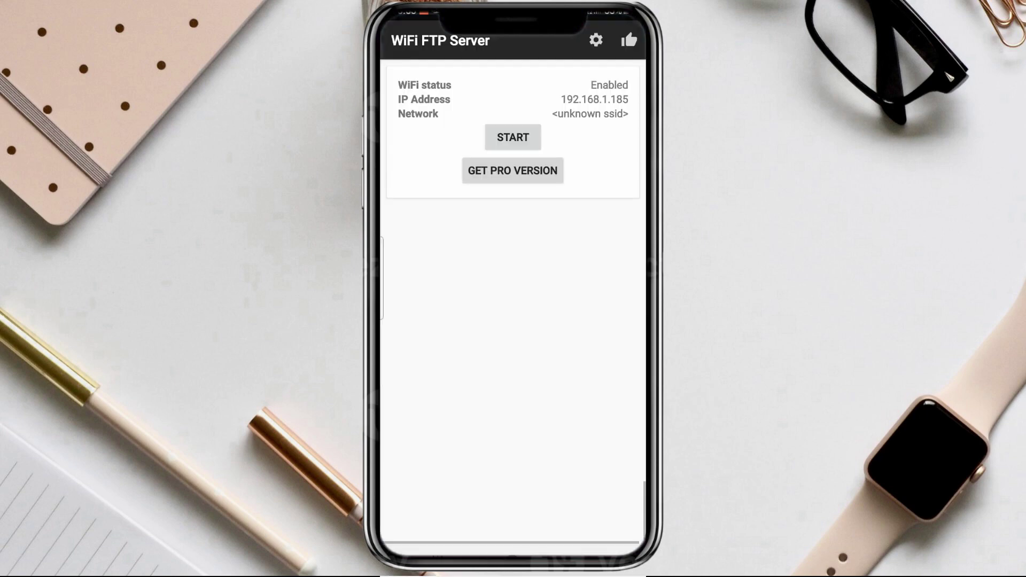
left_click(513, 137)
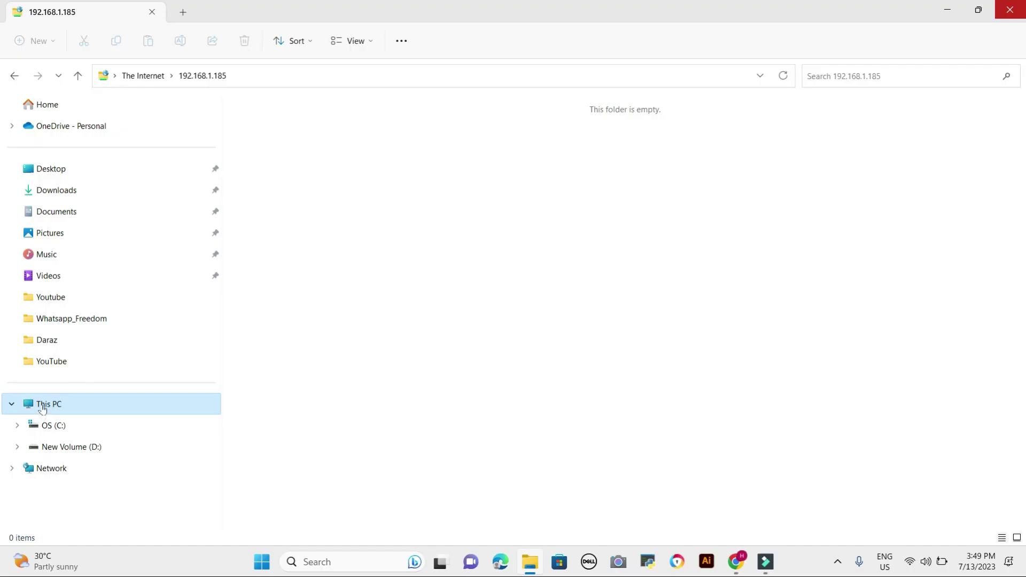
left_click(42, 405)
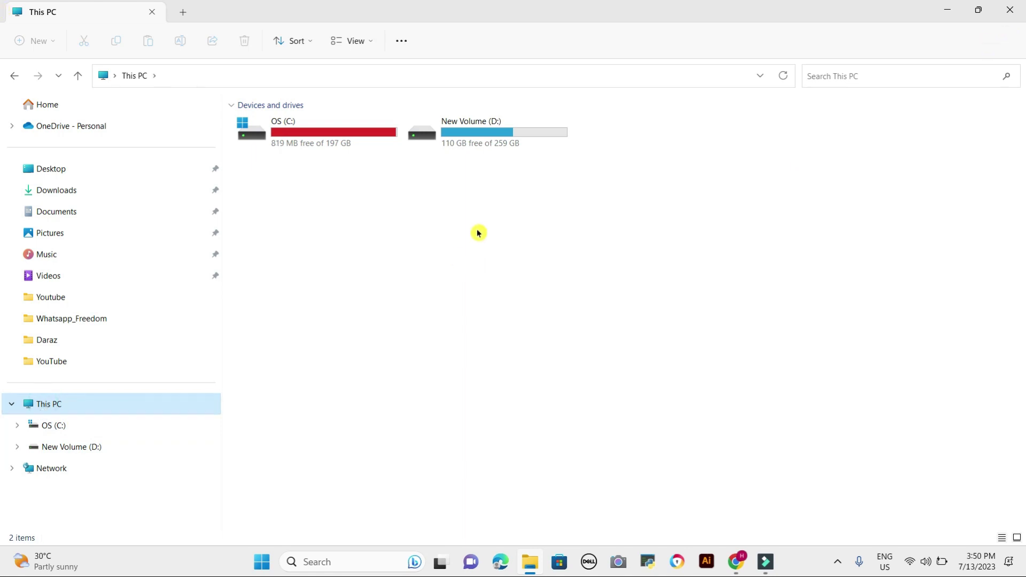
Step: Start the Add Network Location wizard from This PC and choose a custom network location
right_click(387, 227)
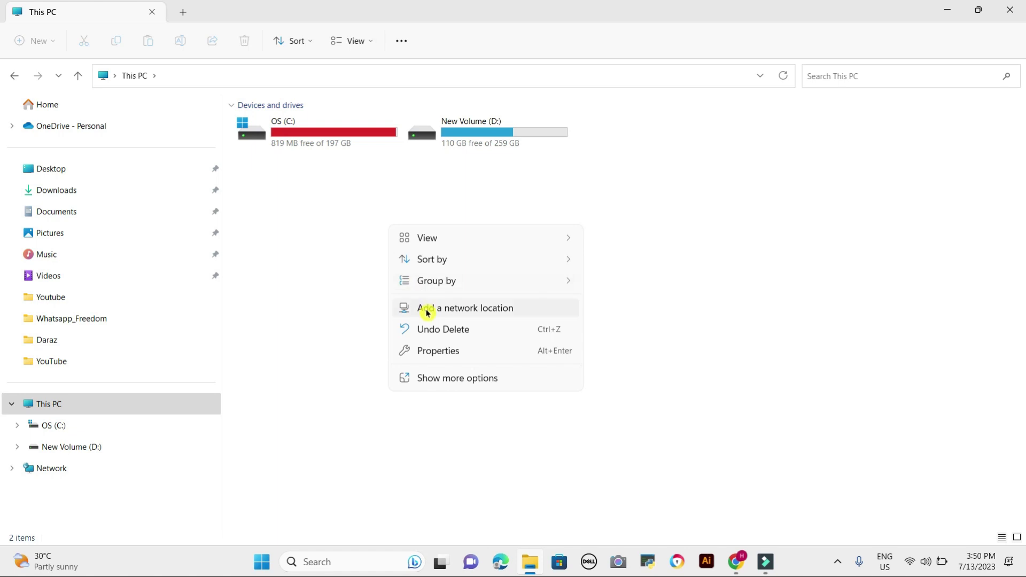
left_click(525, 308)
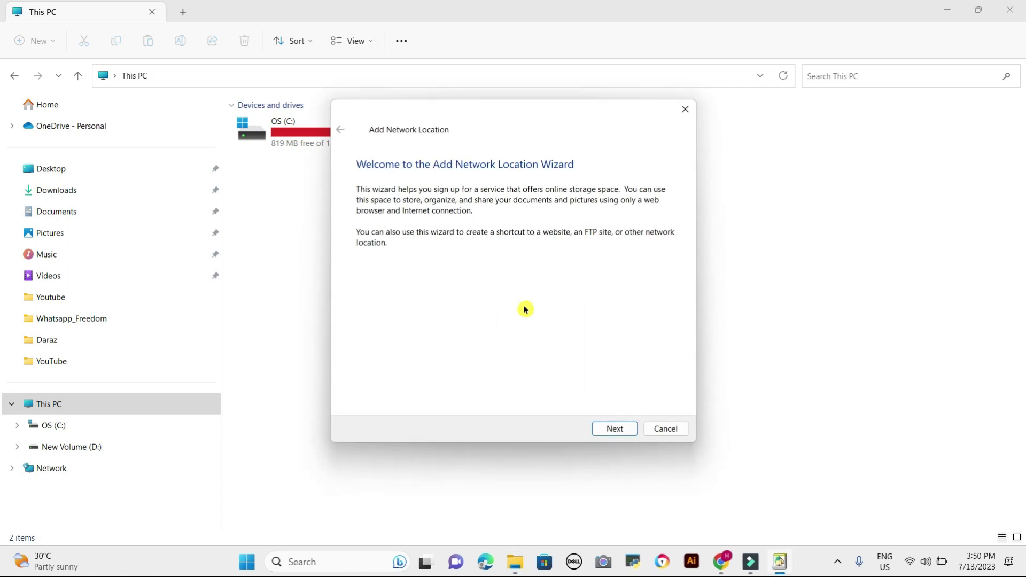
left_click(614, 430)
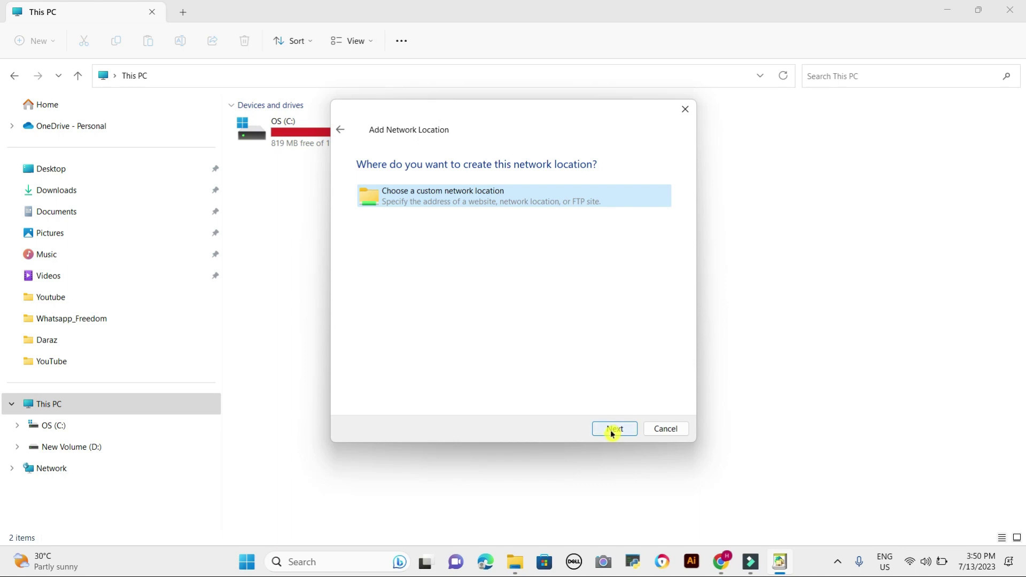
left_click(613, 430)
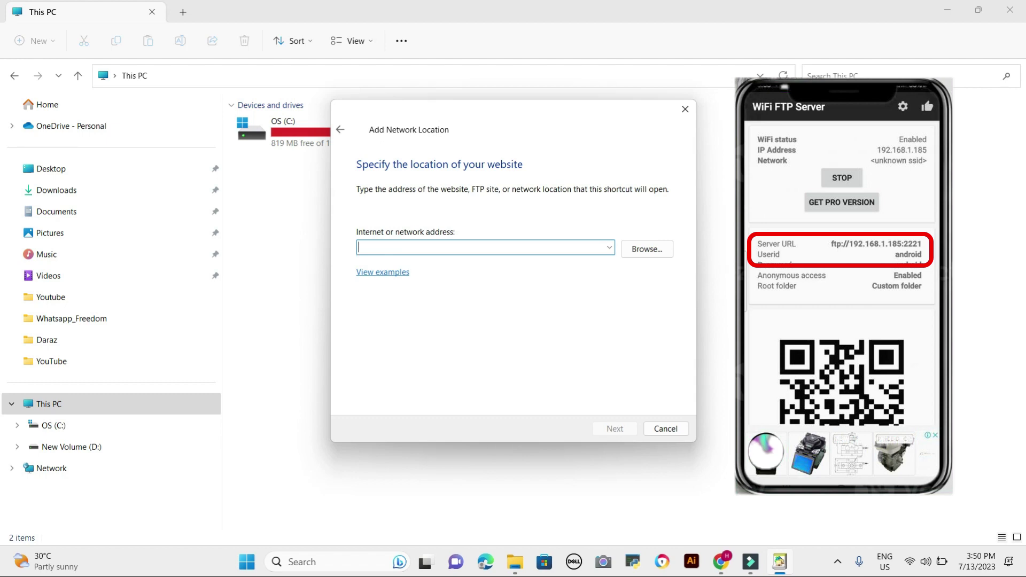
Step: Enter ftp://192.168.1.185:2221 as the network location's address
type("ftp:")
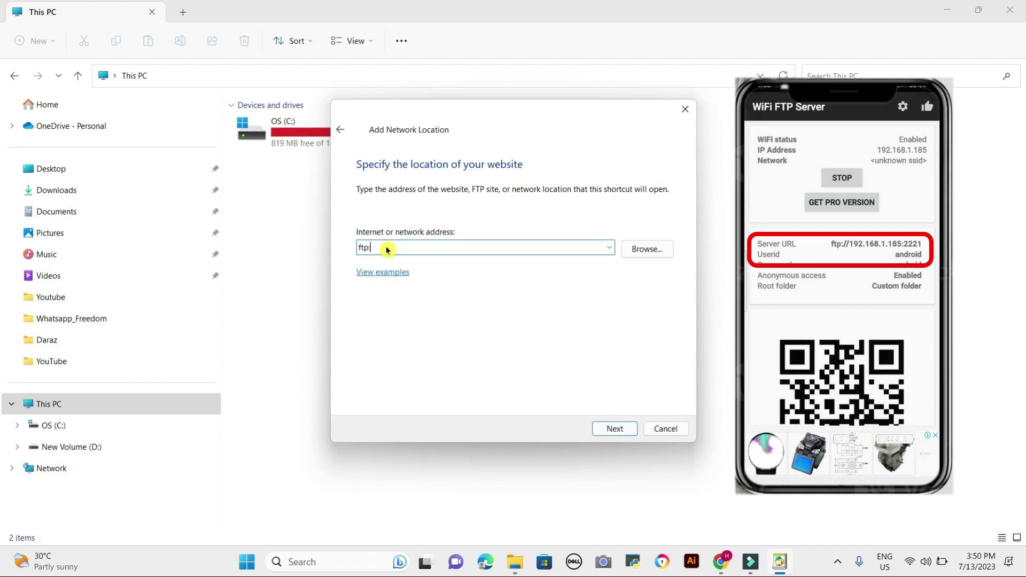
type("//192.168")
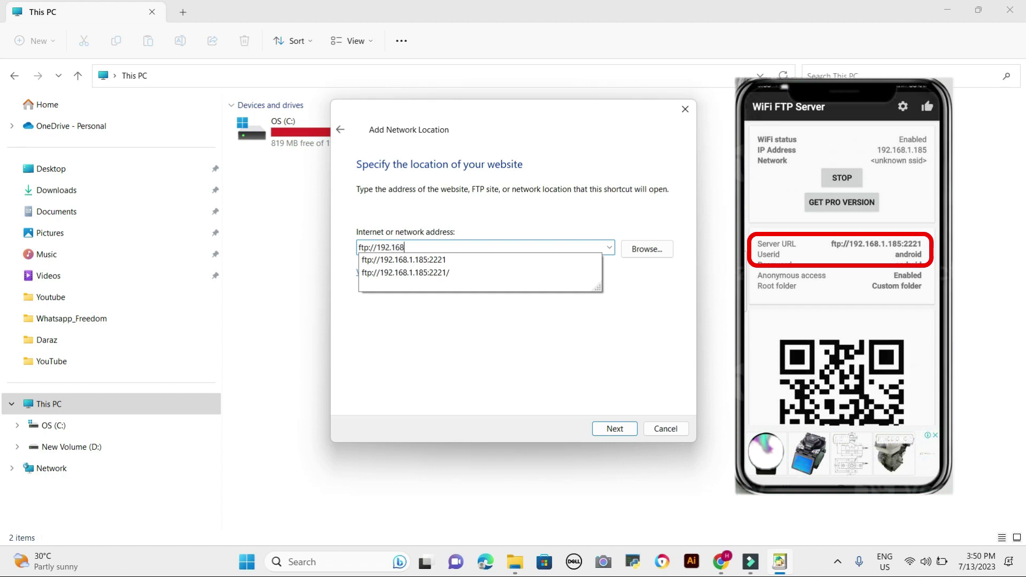
type(".1.185:2221")
left_click(394, 266)
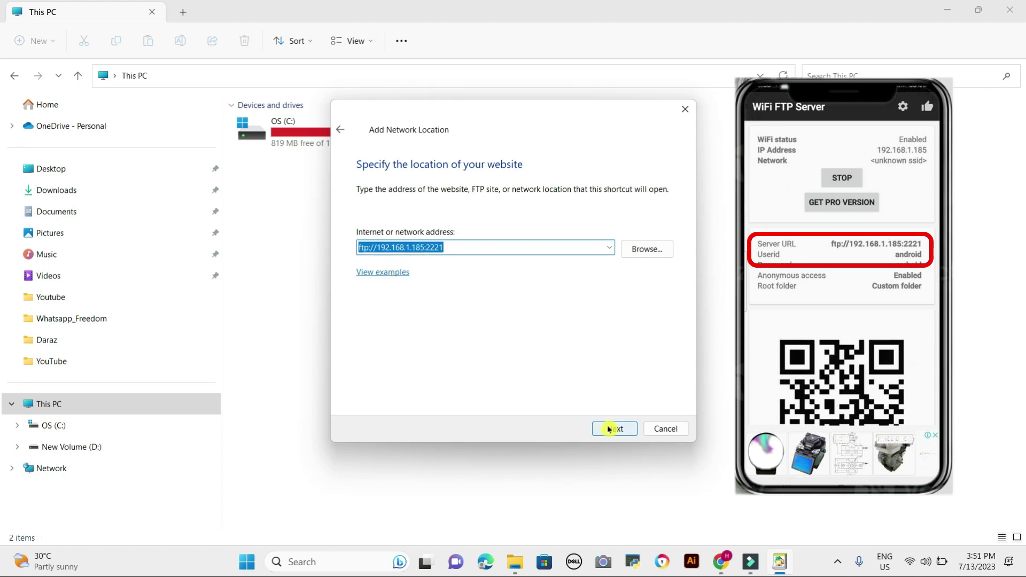
left_click(609, 428)
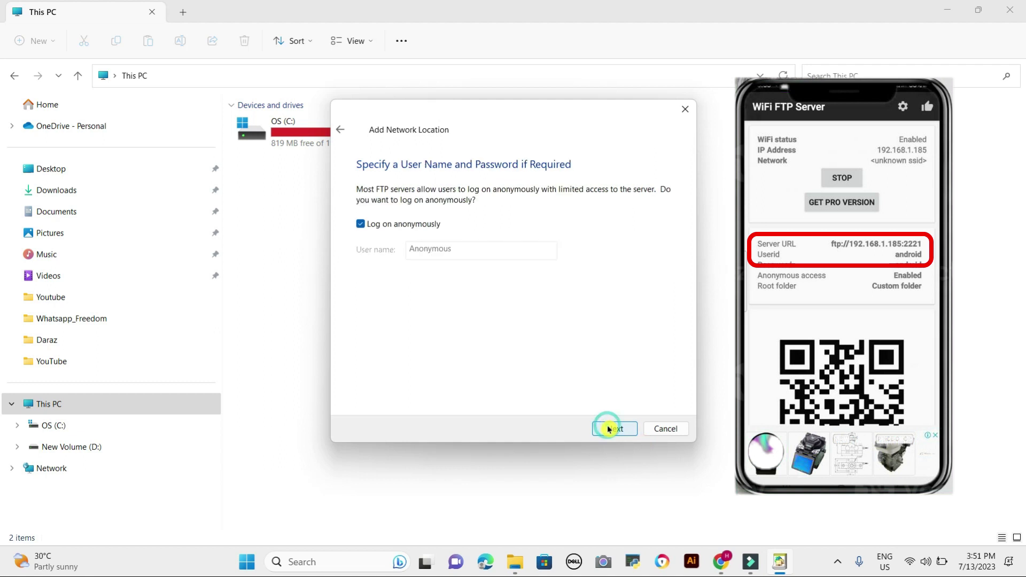
Step: Turn off anonymous logon and enter the user name 'android'
left_click(361, 223)
left_click(426, 253)
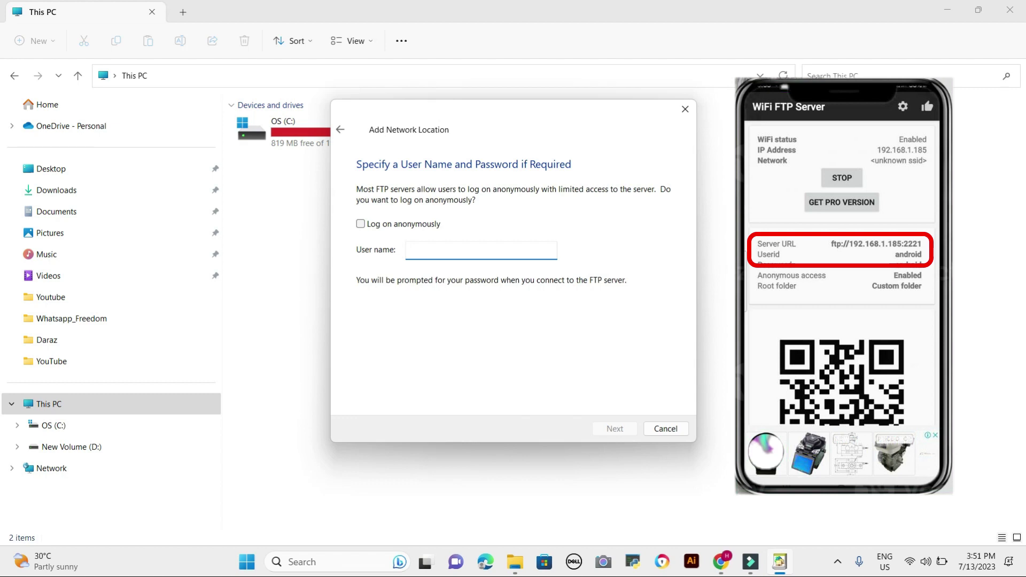
type("an")
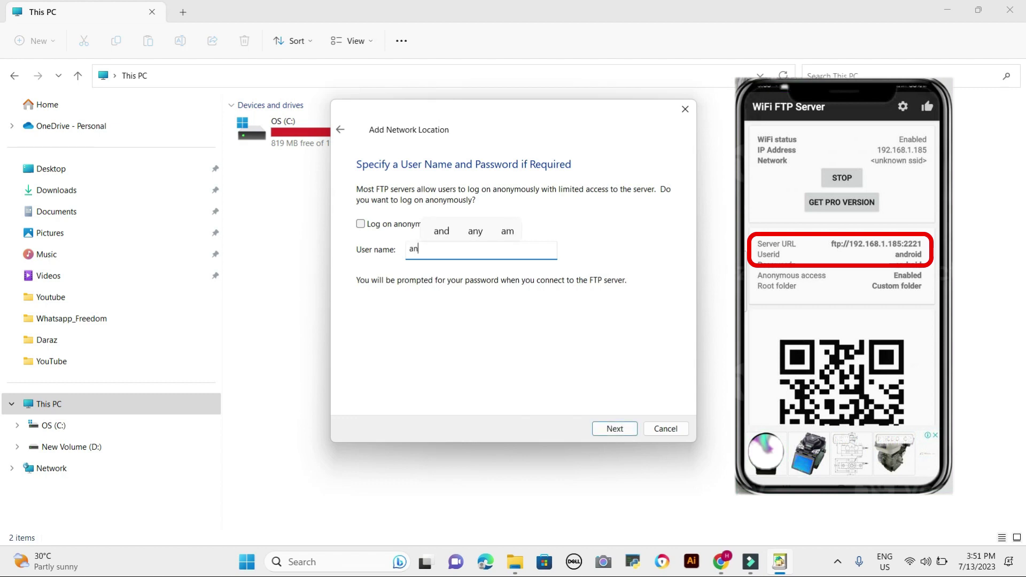
type("droid")
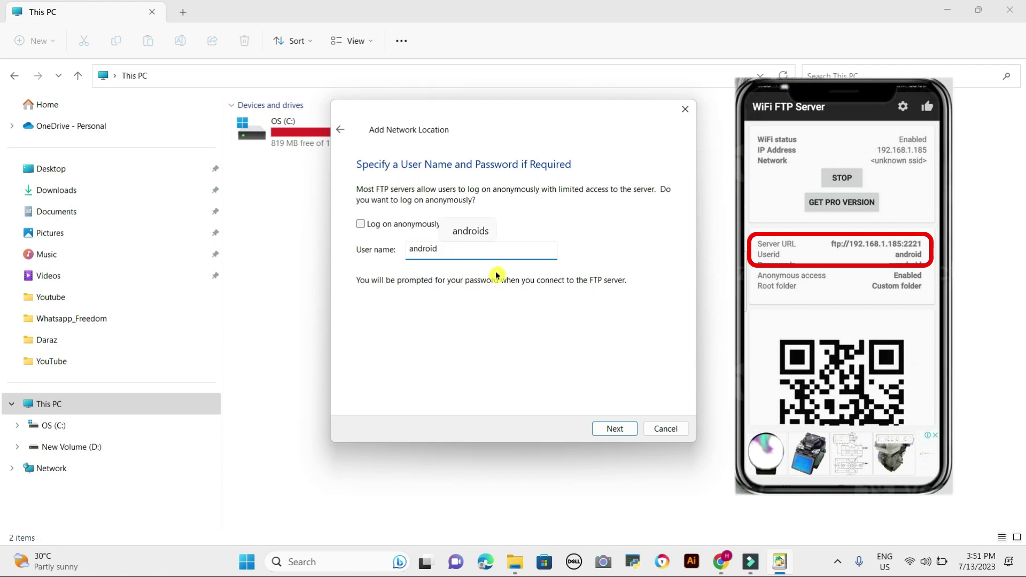
Step: Keep 192.168.1.185 as the location name, finish the wizard, and view it under This PC
left_click(614, 429)
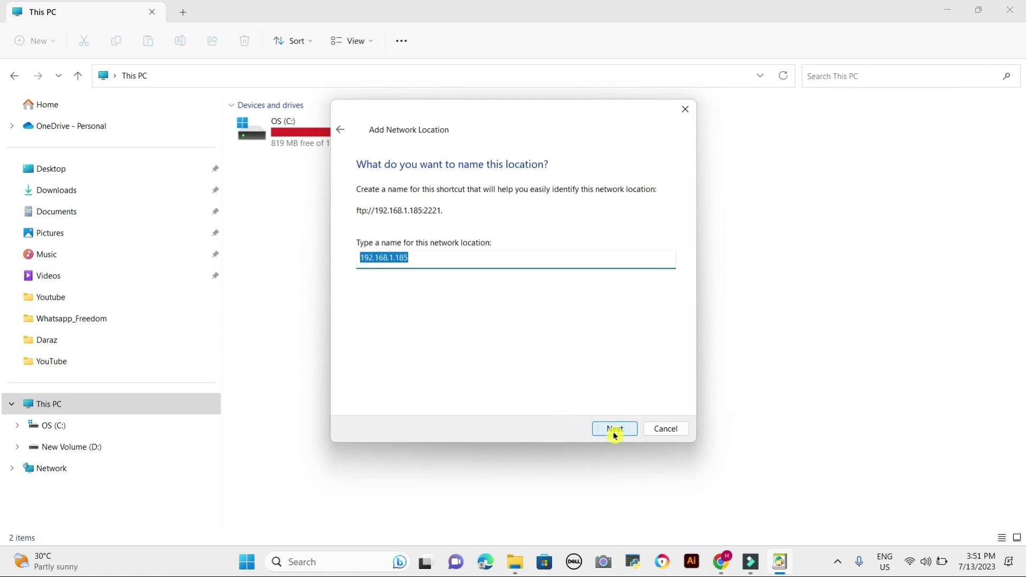
left_click(614, 429)
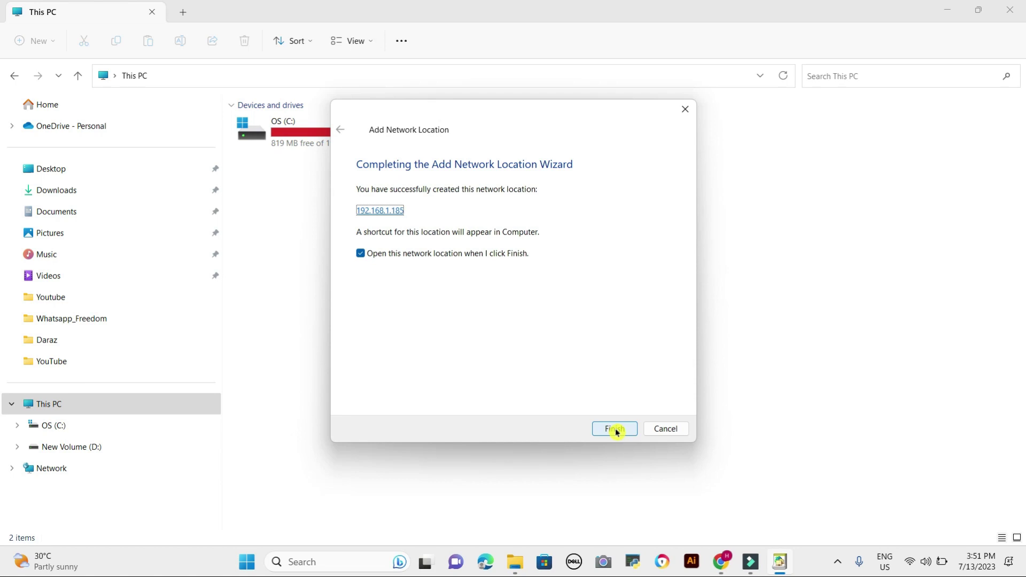
left_click(615, 430)
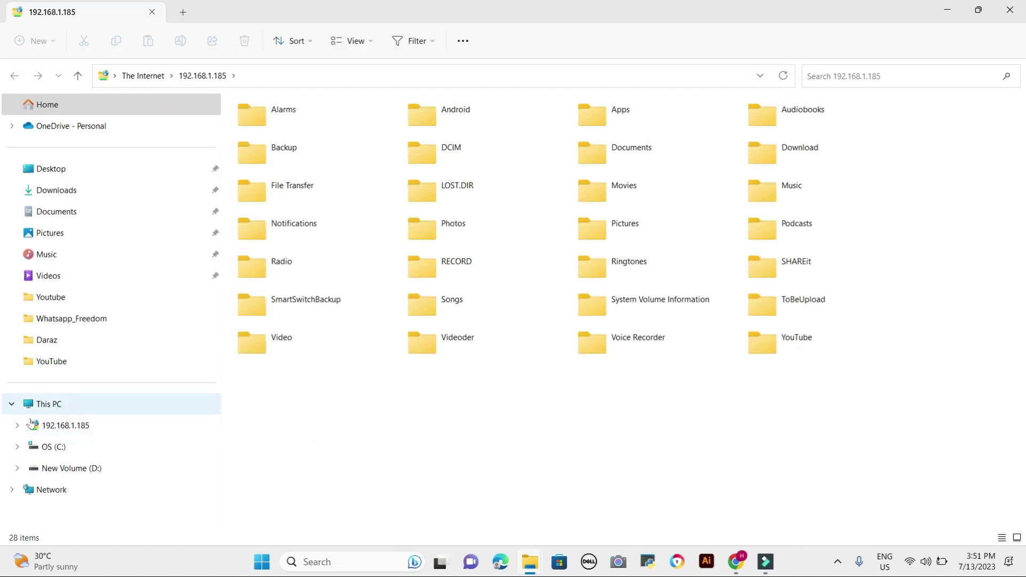
left_click(85, 428)
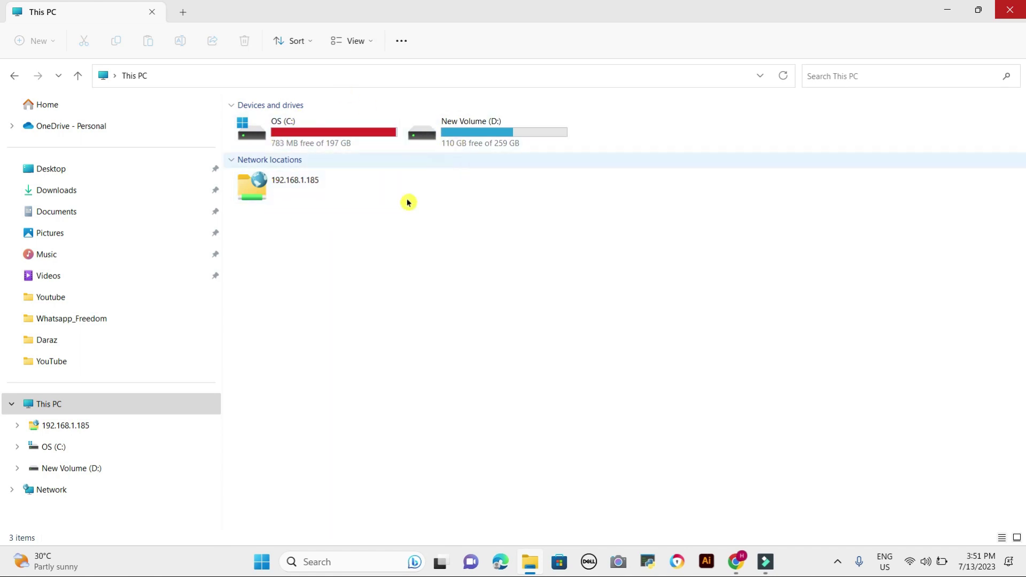
Step: Open 192.168.1.185, browse its Download folder, then go back up to the top-level folders
double_click(276, 187)
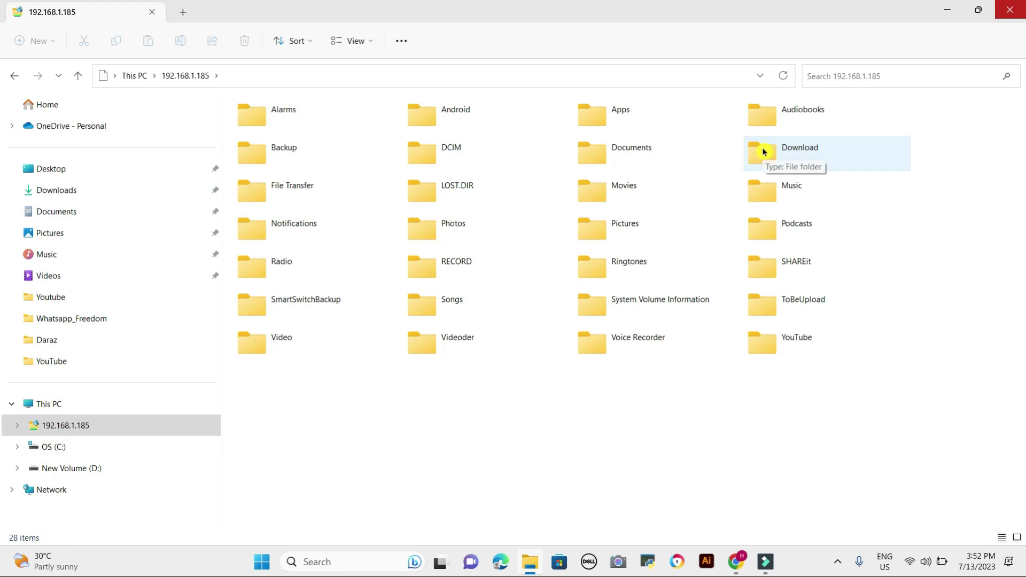
double_click(764, 152)
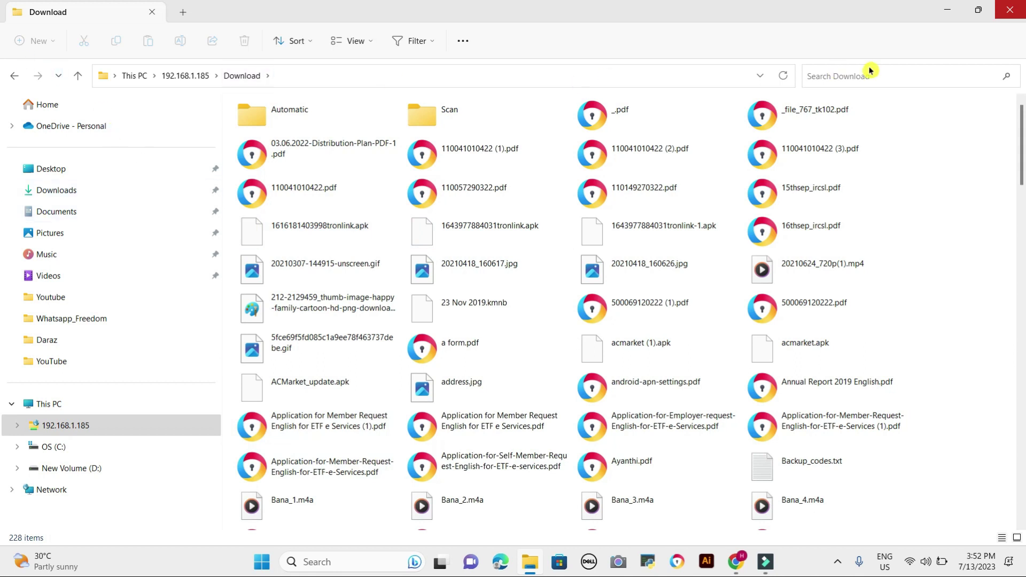
left_click(75, 74)
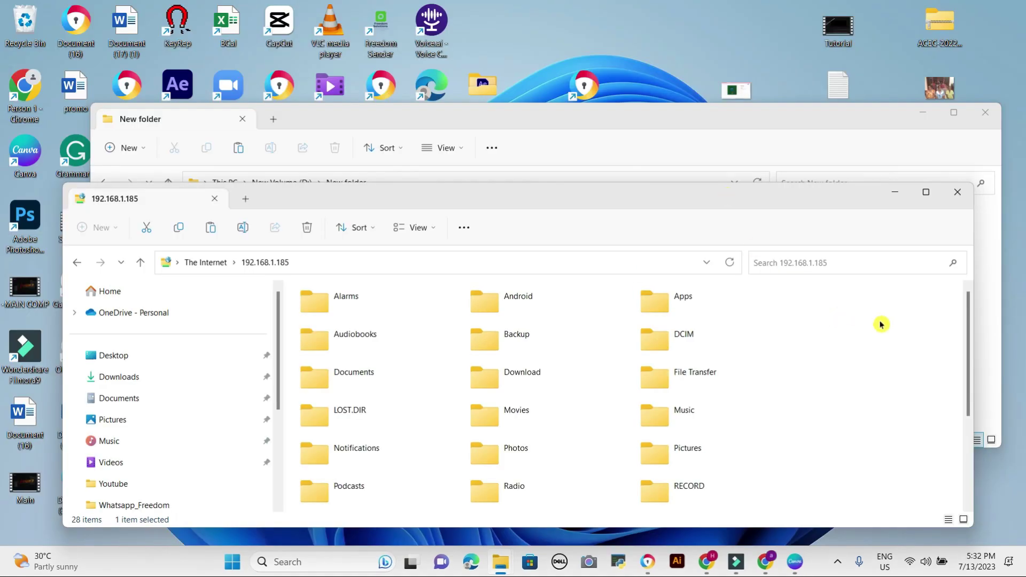
Step: Open the phone's YouTube folder and place its window below D:'s New folder window
left_click_drag(970, 335, 982, 428)
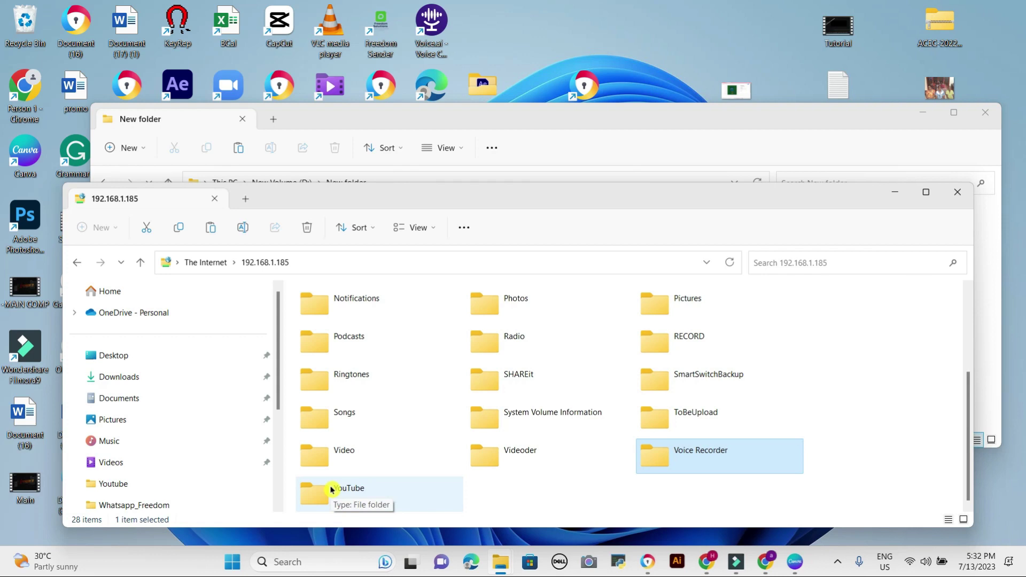
double_click(331, 488)
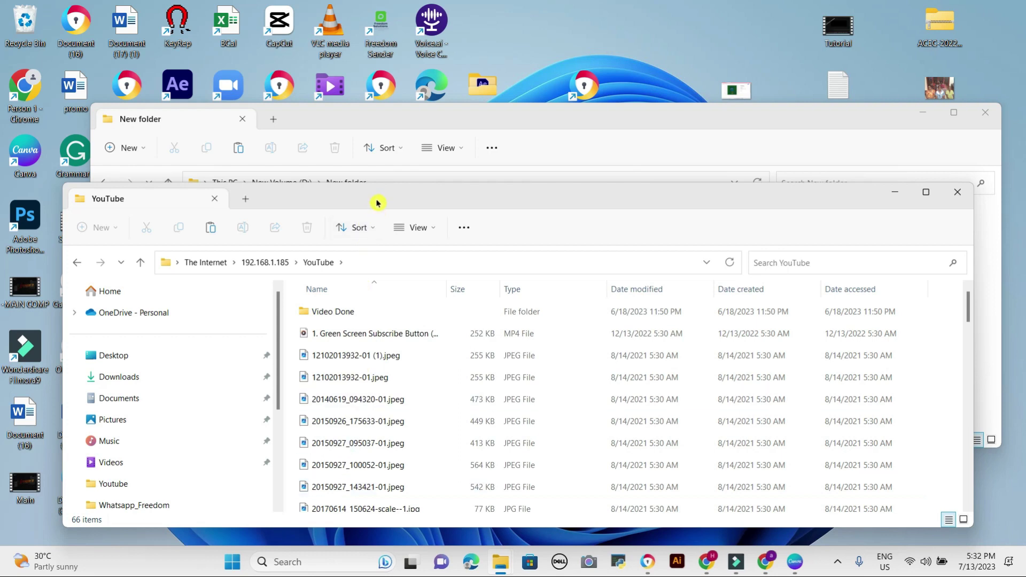
left_click_drag(376, 202, 406, 230)
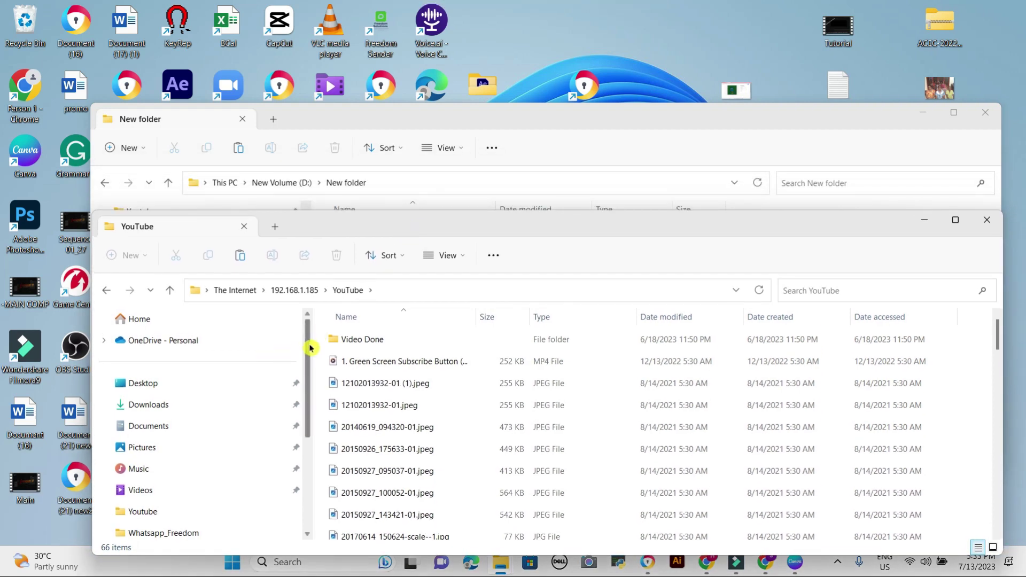
left_click_drag(308, 354, 316, 453)
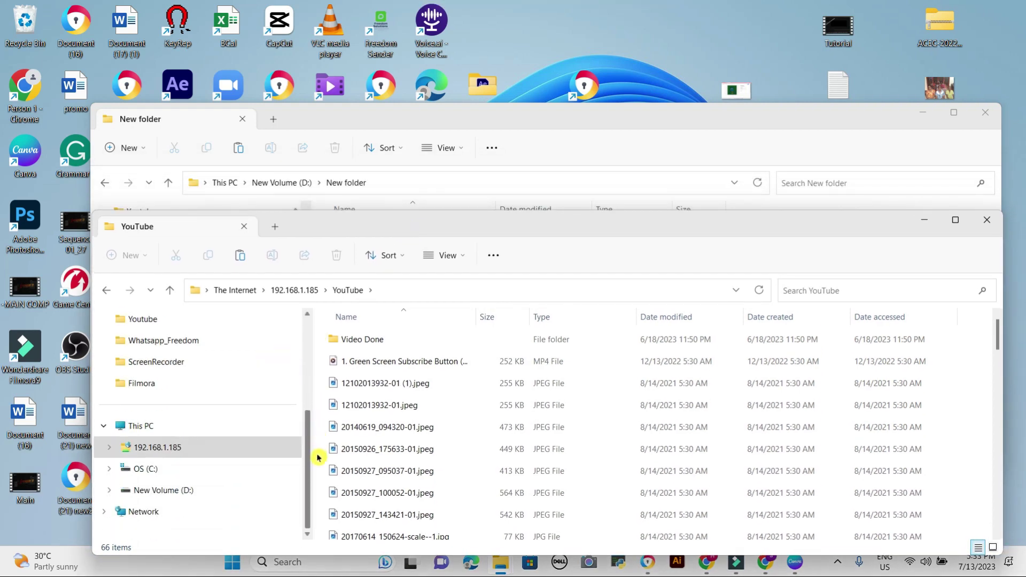
left_click(180, 447)
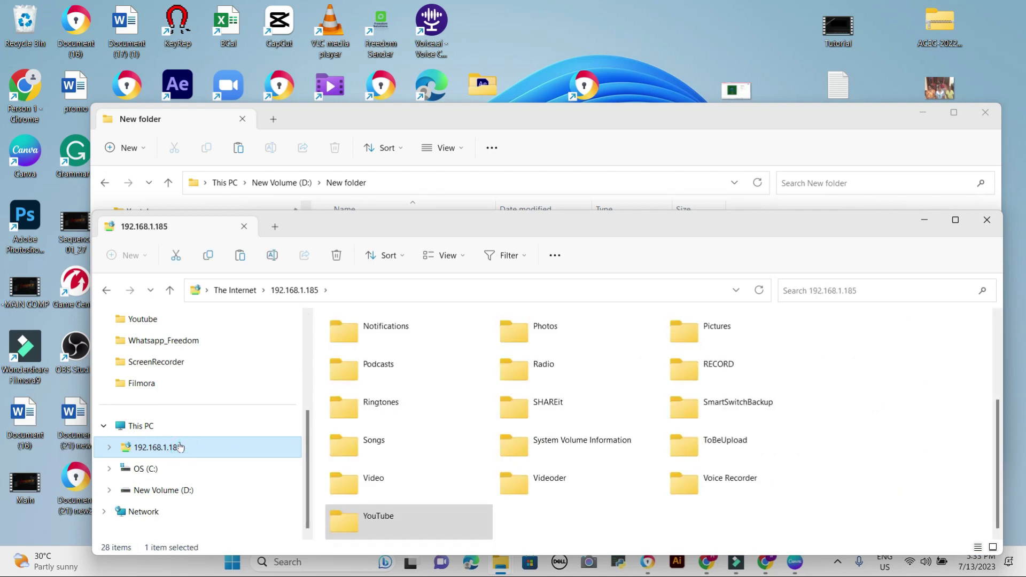
double_click(344, 524)
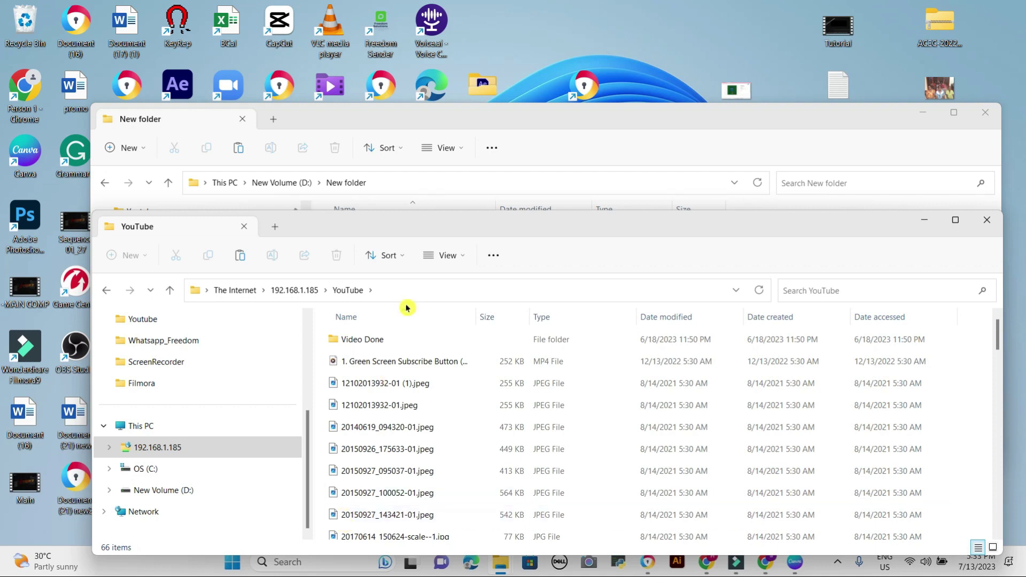
left_click_drag(409, 223, 413, 306)
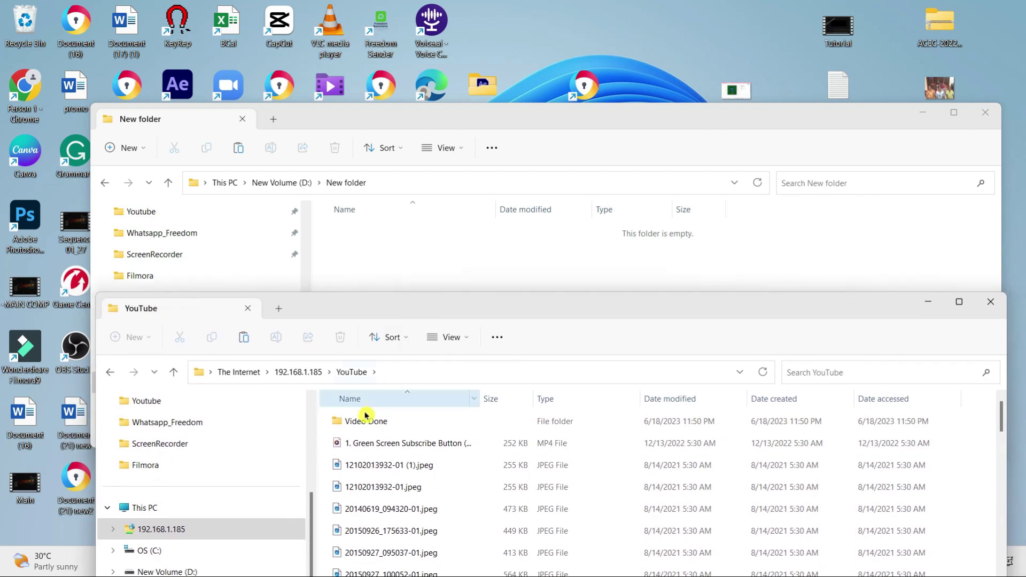
left_click_drag(360, 486, 409, 246)
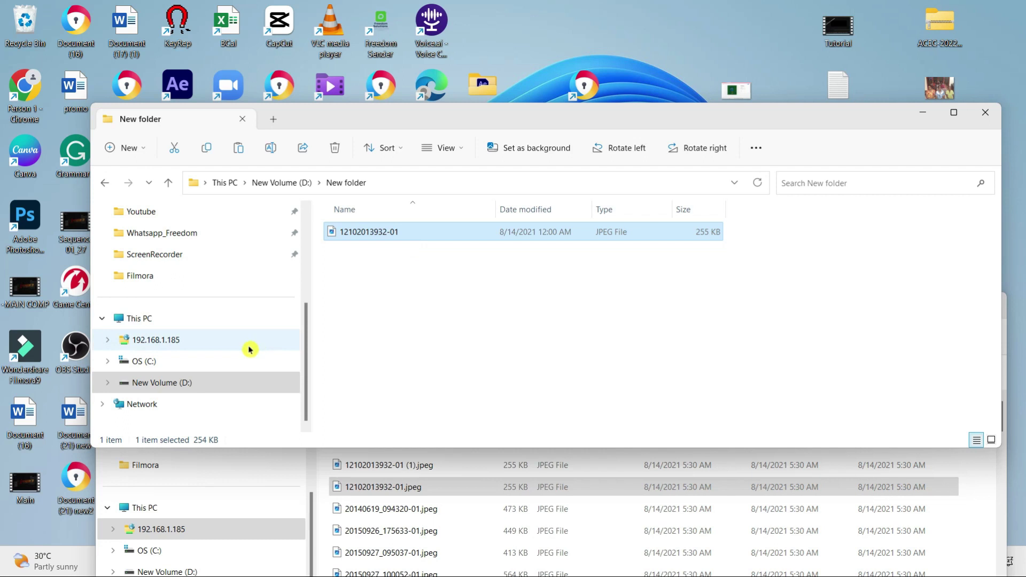
left_click(193, 391)
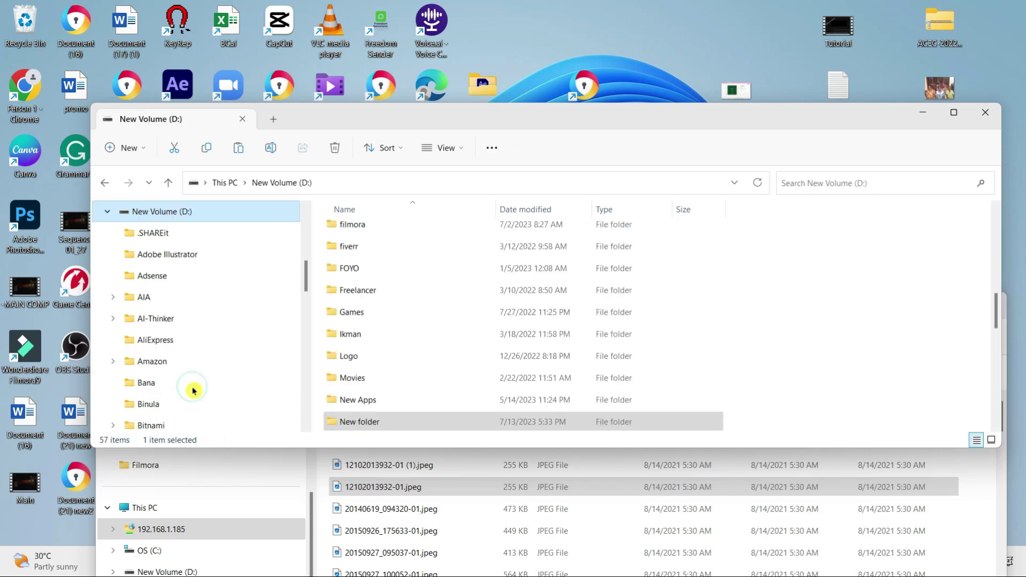
double_click(337, 355)
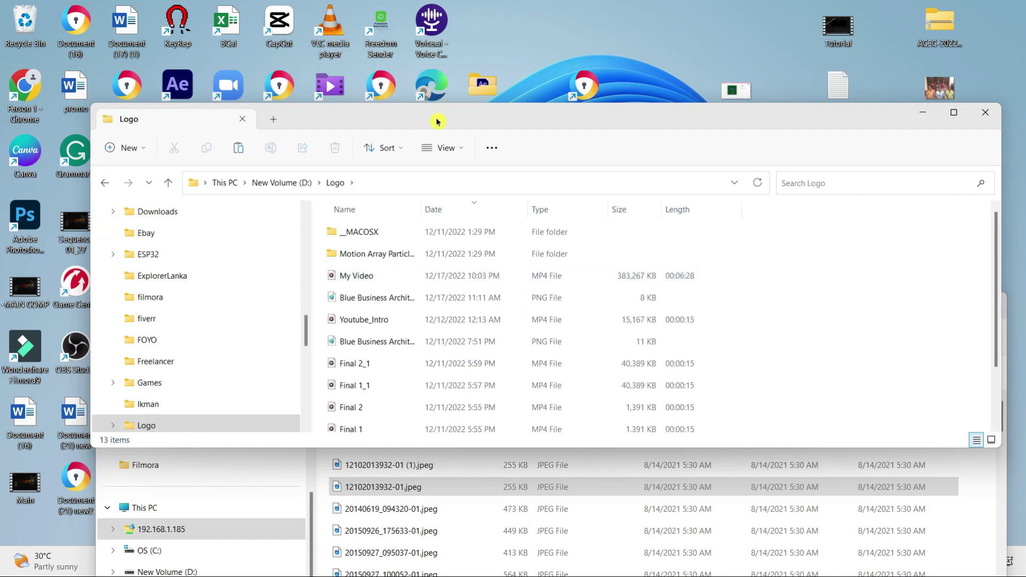
Step: Move the Logo window up and reopen the 192.168.1.185 location in the other window
left_click_drag(437, 121, 538, 50)
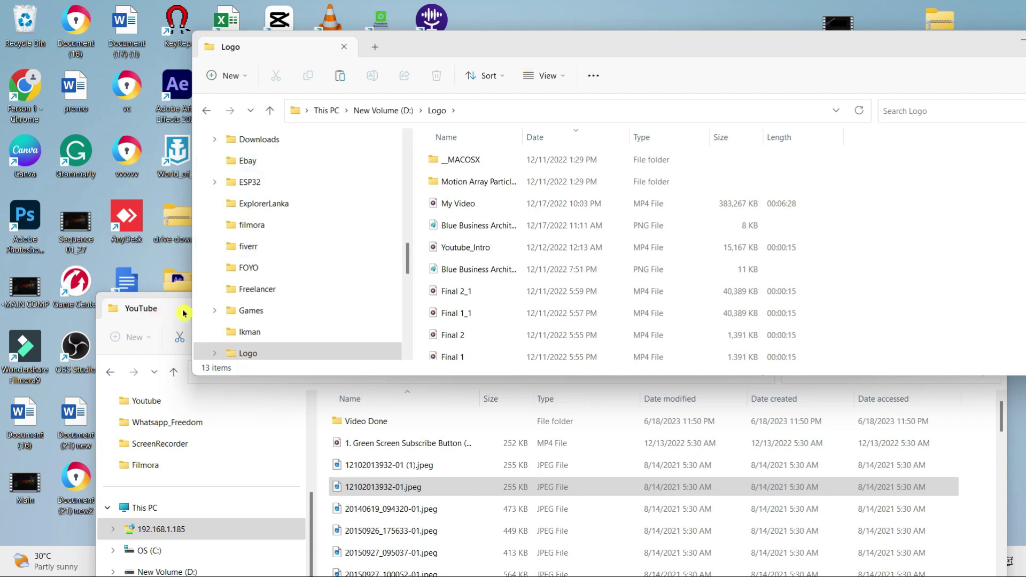
left_click(171, 324)
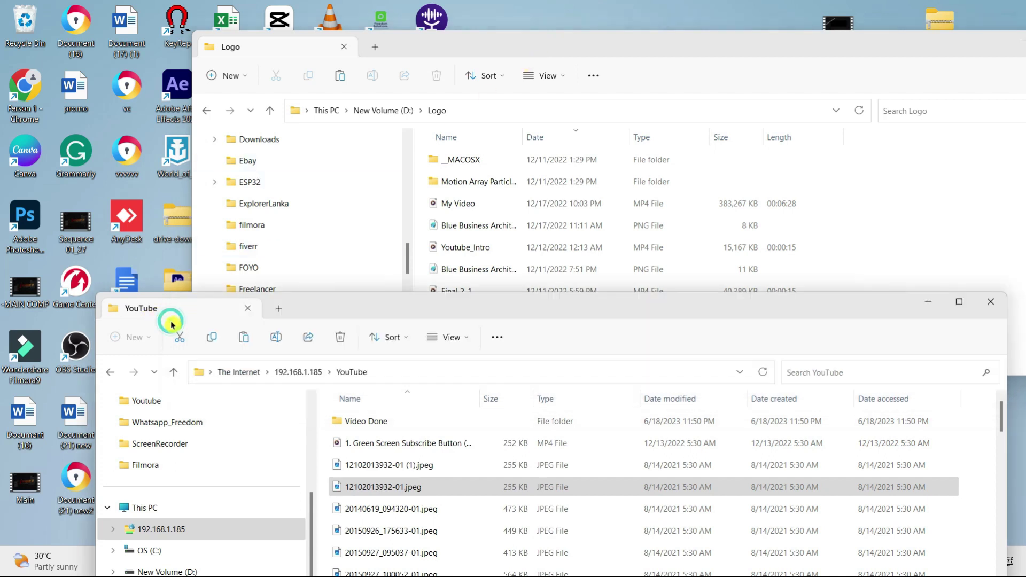
left_click(176, 536)
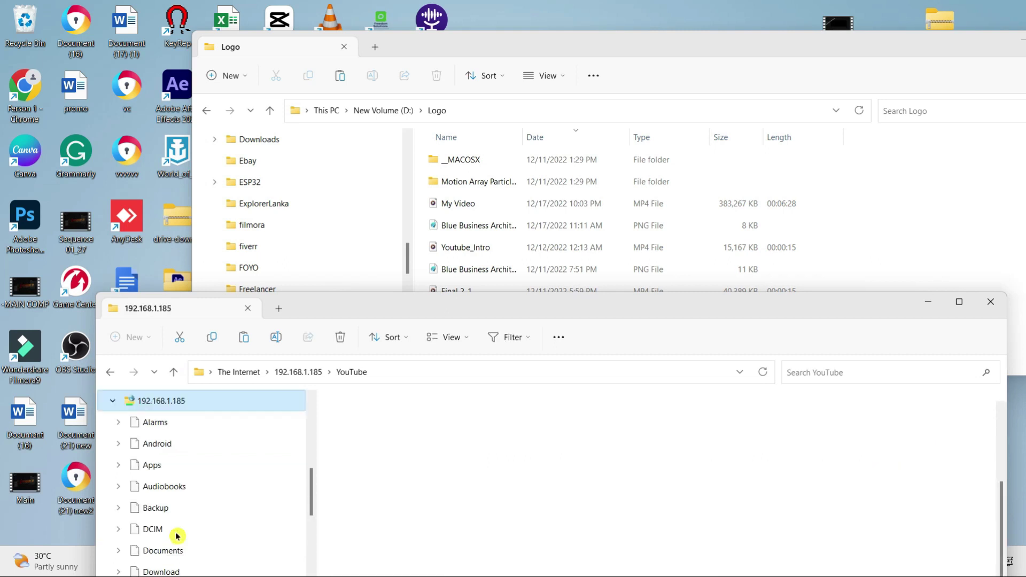